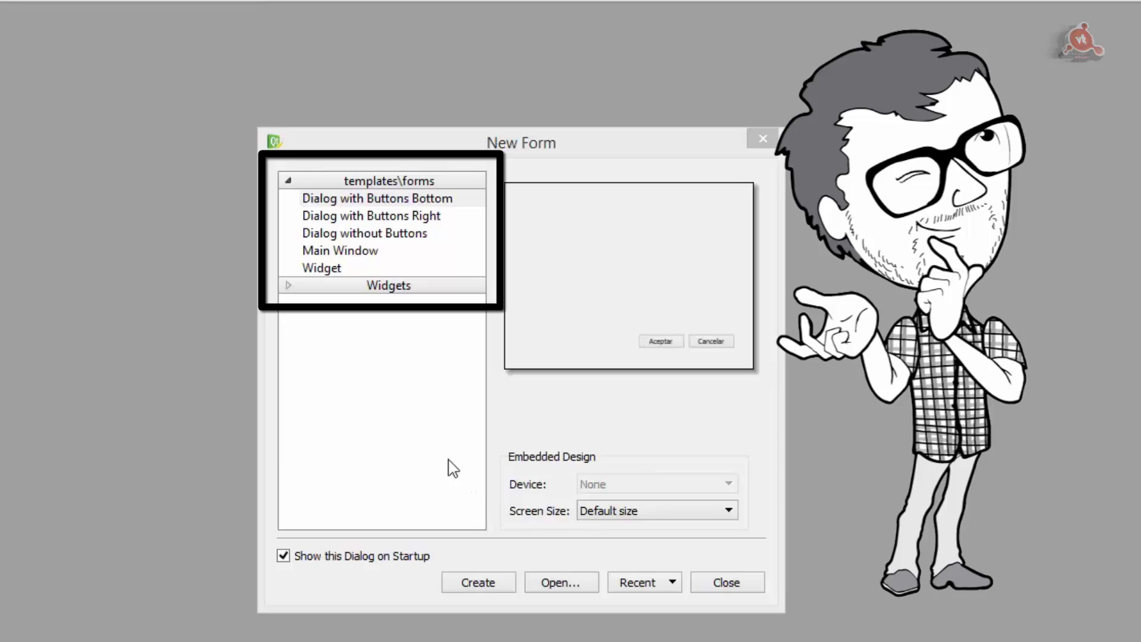
- Create a new form from the "Dialog with Buttons Bottom" template with the default screen size
{"action": "left_click", "coordinate": [406, 200]}
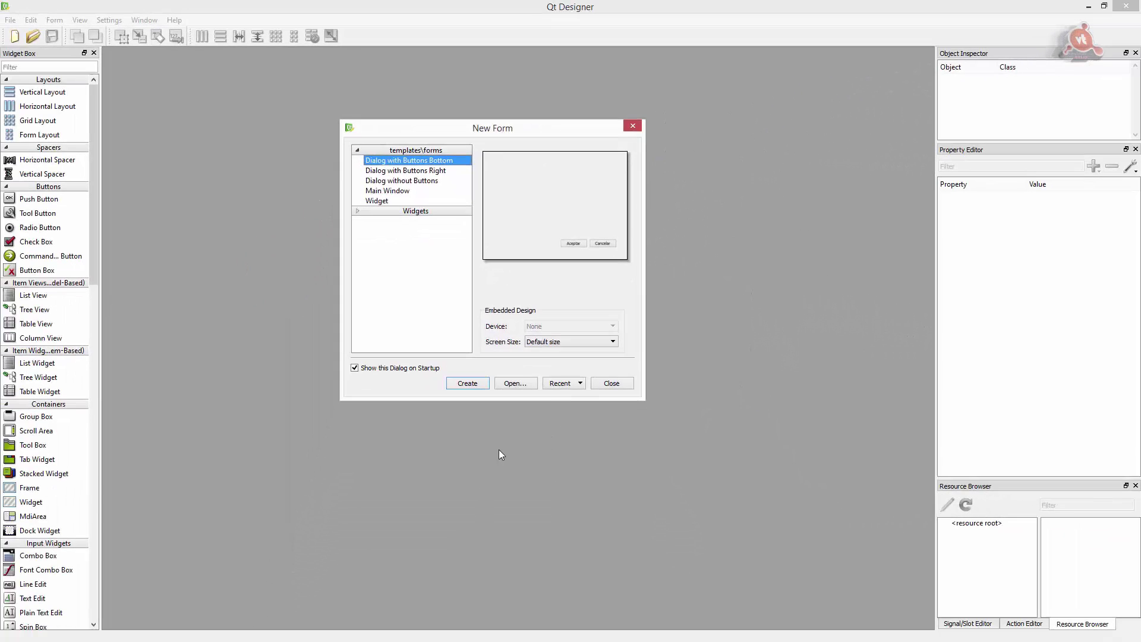
{"action": "left_click", "coordinate": [468, 382]}
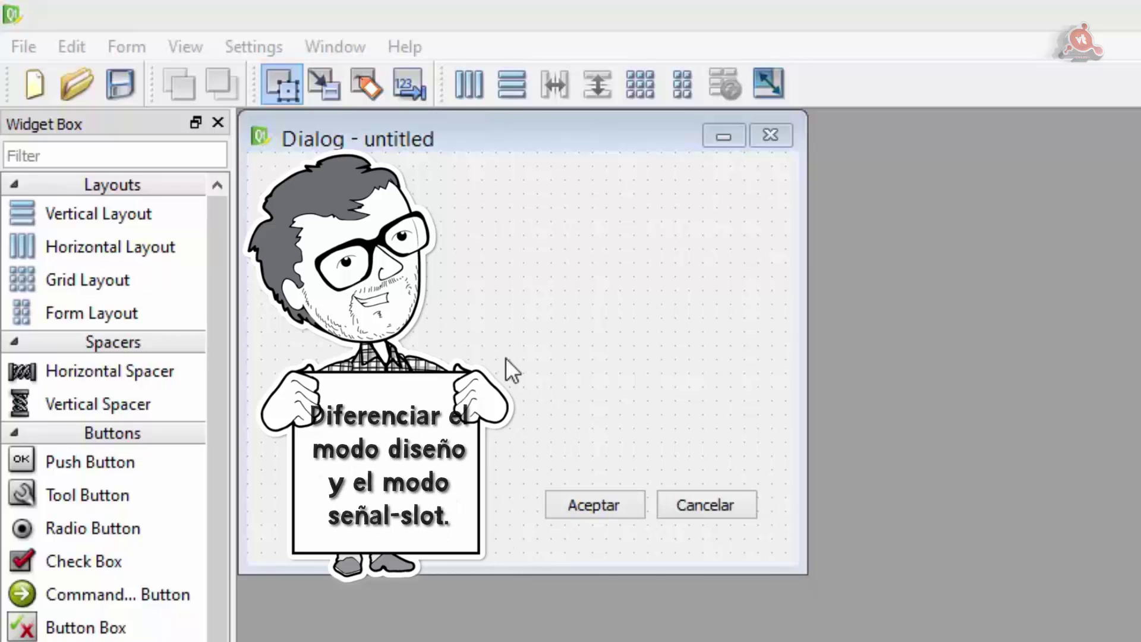
- Examine the dialog's connections in signal/slot editing mode and return to widget editing mode
{"action": "left_click", "coordinate": [508, 129]}
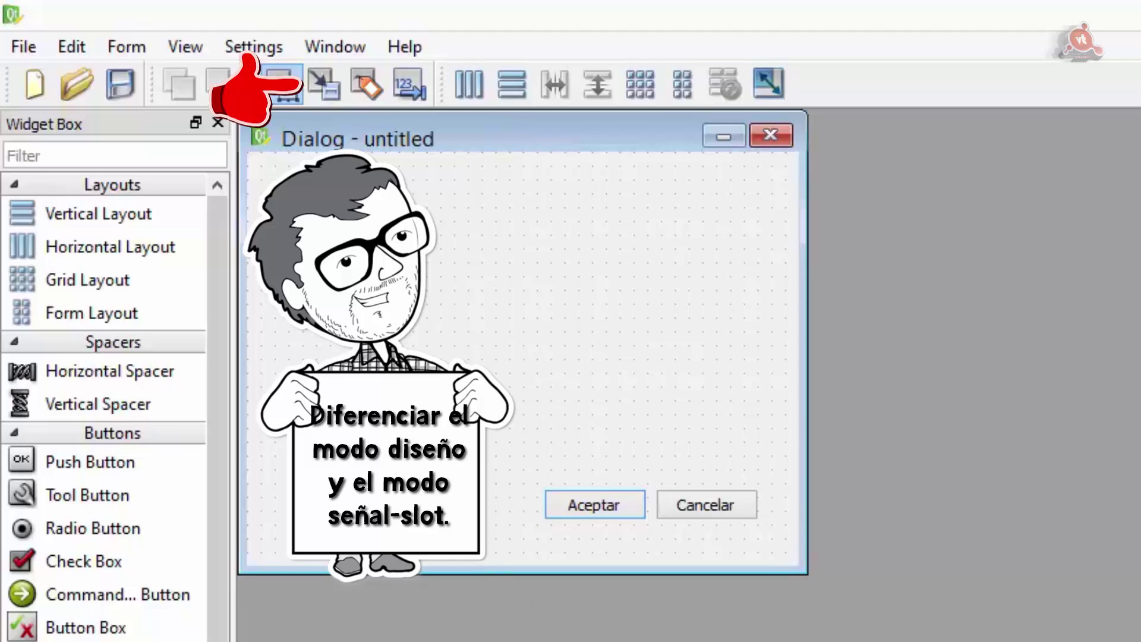
{"action": "left_click", "coordinate": [330, 85]}
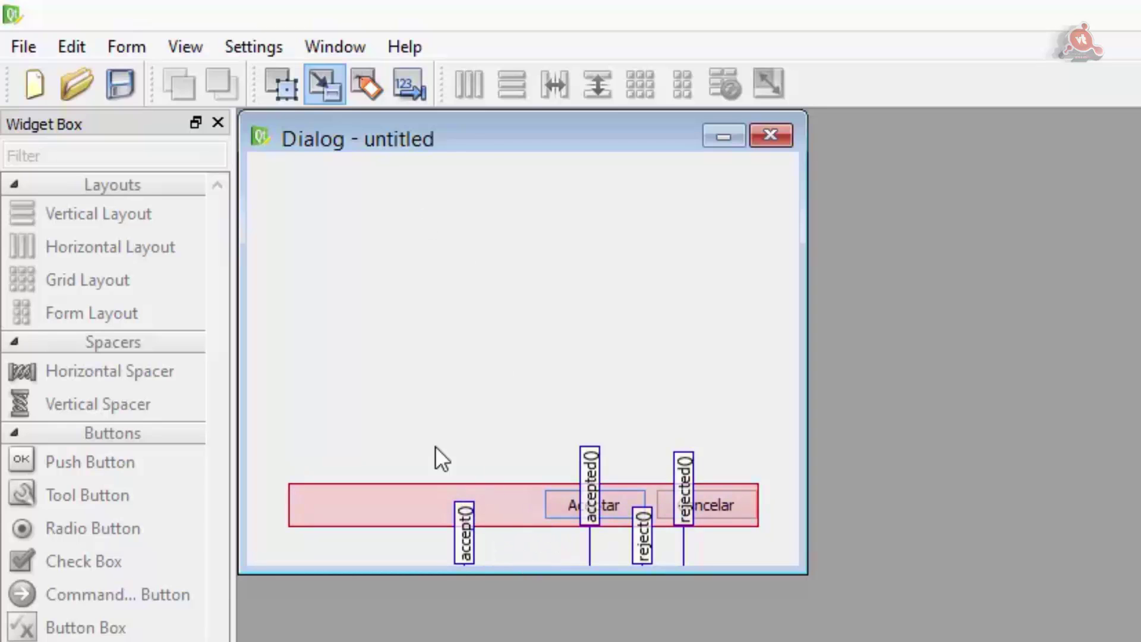
{"action": "left_click", "coordinate": [296, 99]}
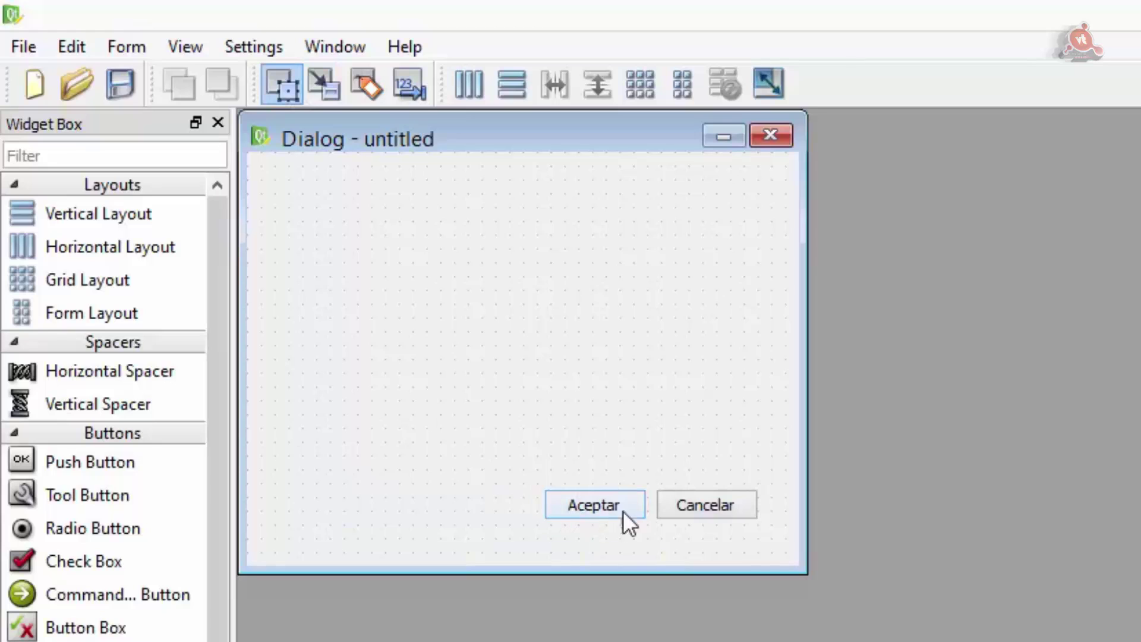
- Delete the button box with Aceptar and Cancelar from the dialog
{"action": "key", "text": "ctrl+r"}
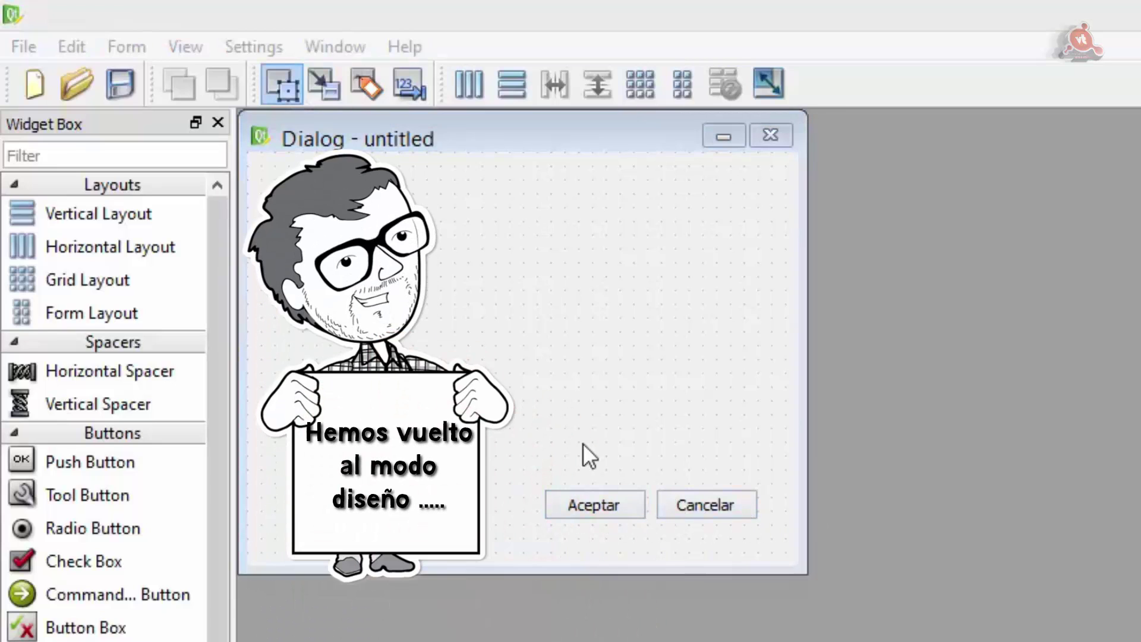
{"action": "left_click", "coordinate": [609, 509]}
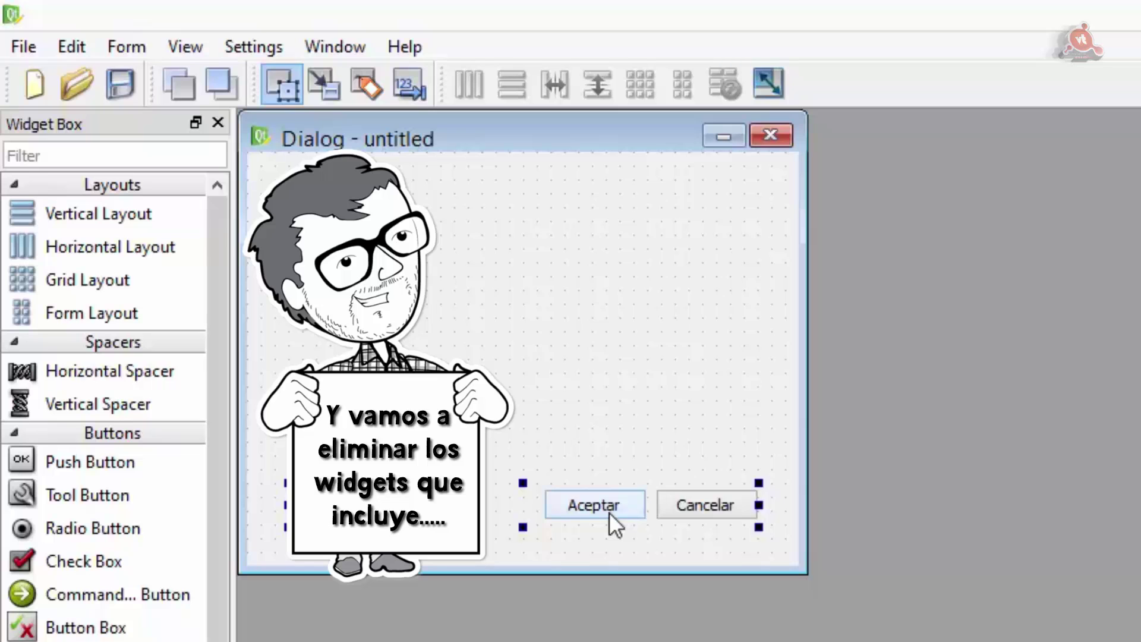
{"action": "key", "text": "Delete"}
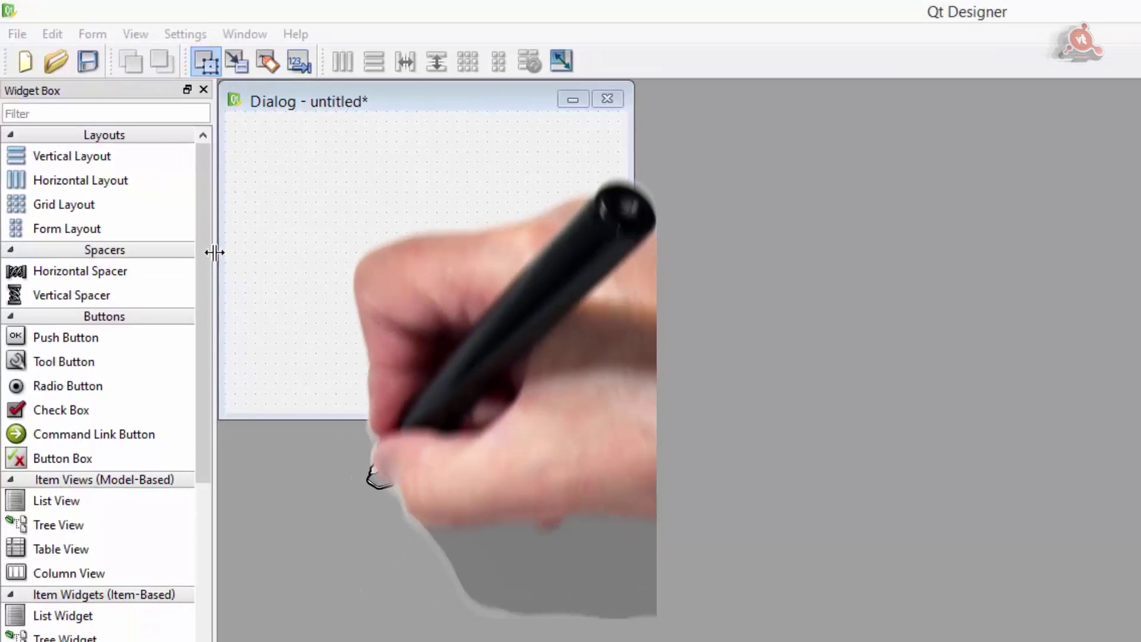
- Widen the Widget Box and add a Label to the upper part of the dialog at about (100, 90)
{"action": "left_click_drag", "start_coordinate": [217, 255], "coordinate": [350, 244]}
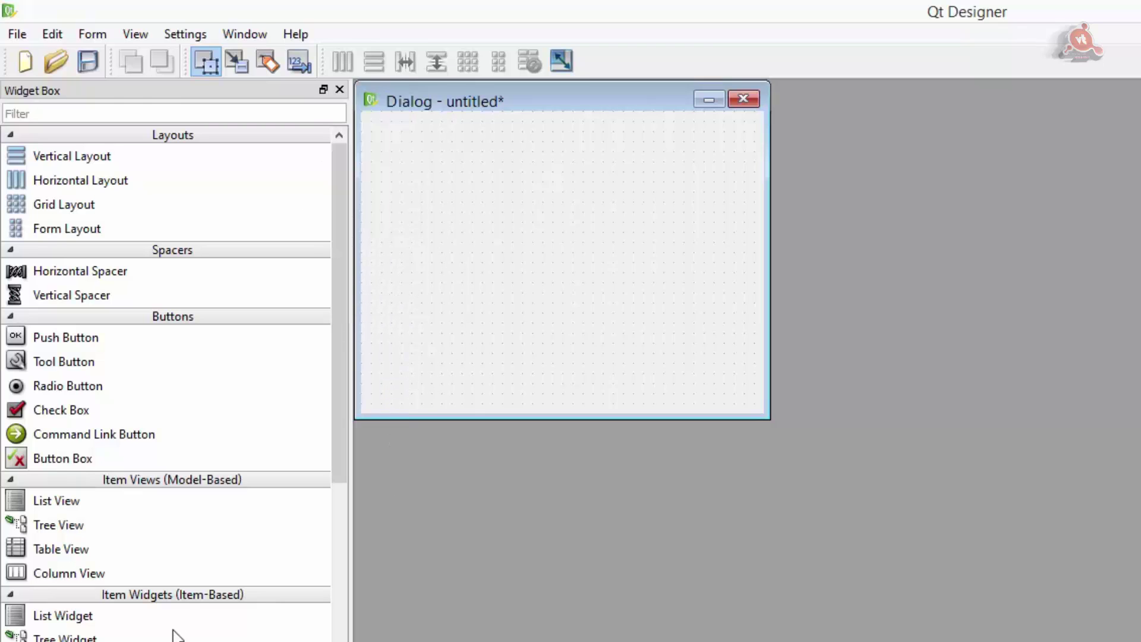
{"action": "left_click_drag", "start_coordinate": [339, 446], "coordinate": [367, 364]}
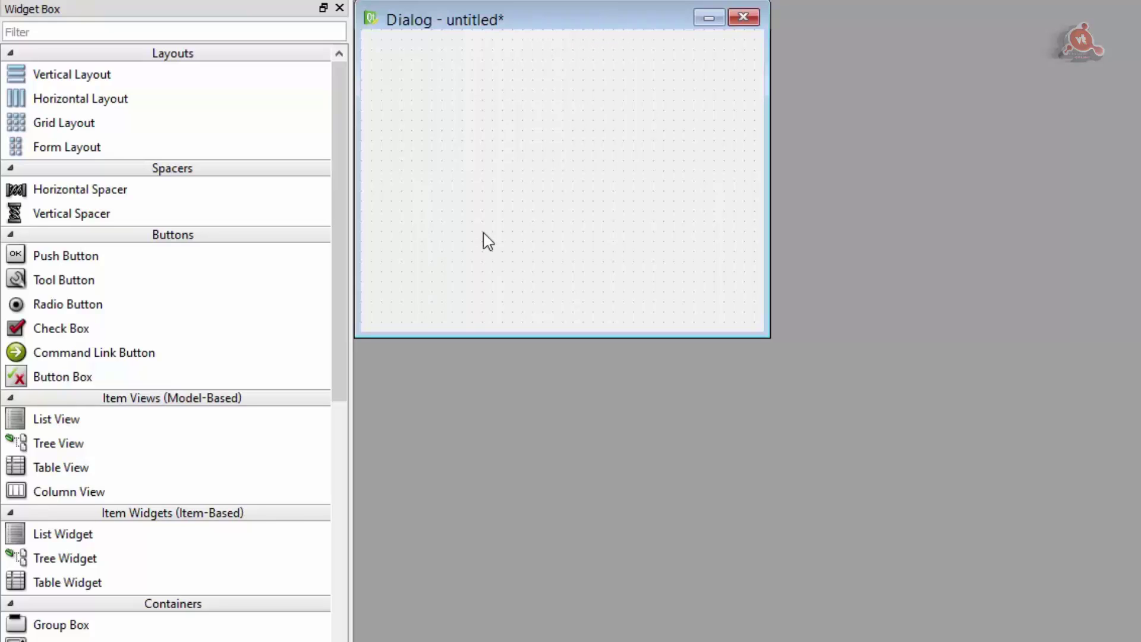
{"action": "left_click_drag", "start_coordinate": [339, 321], "coordinate": [338, 641]}
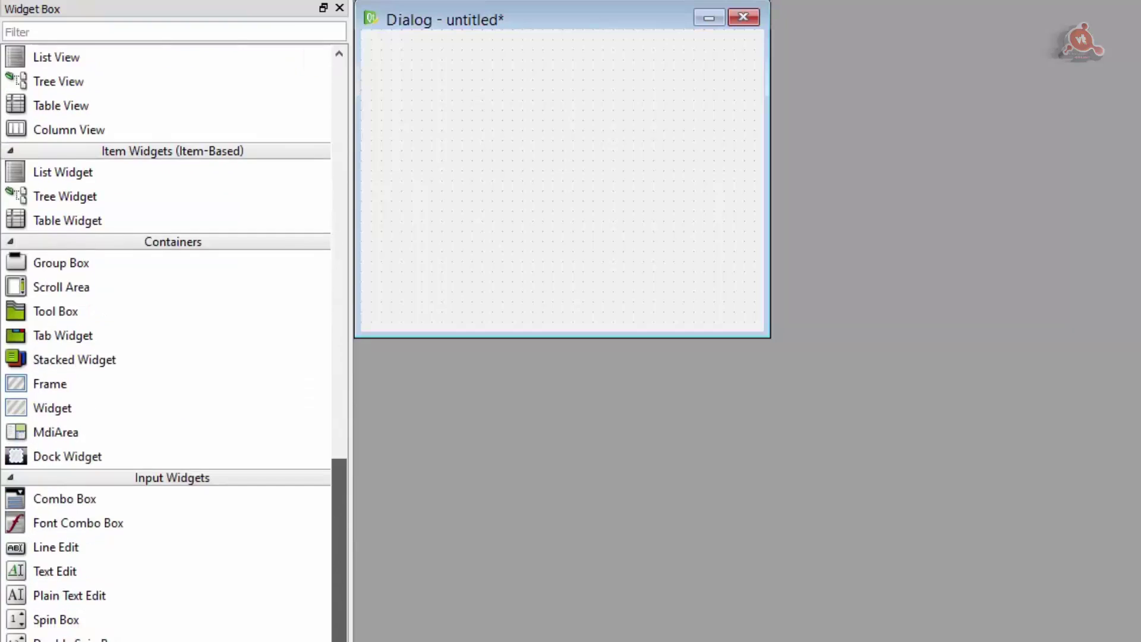
{"action": "left_click_drag", "start_coordinate": [339, 470], "coordinate": [339, 641]}
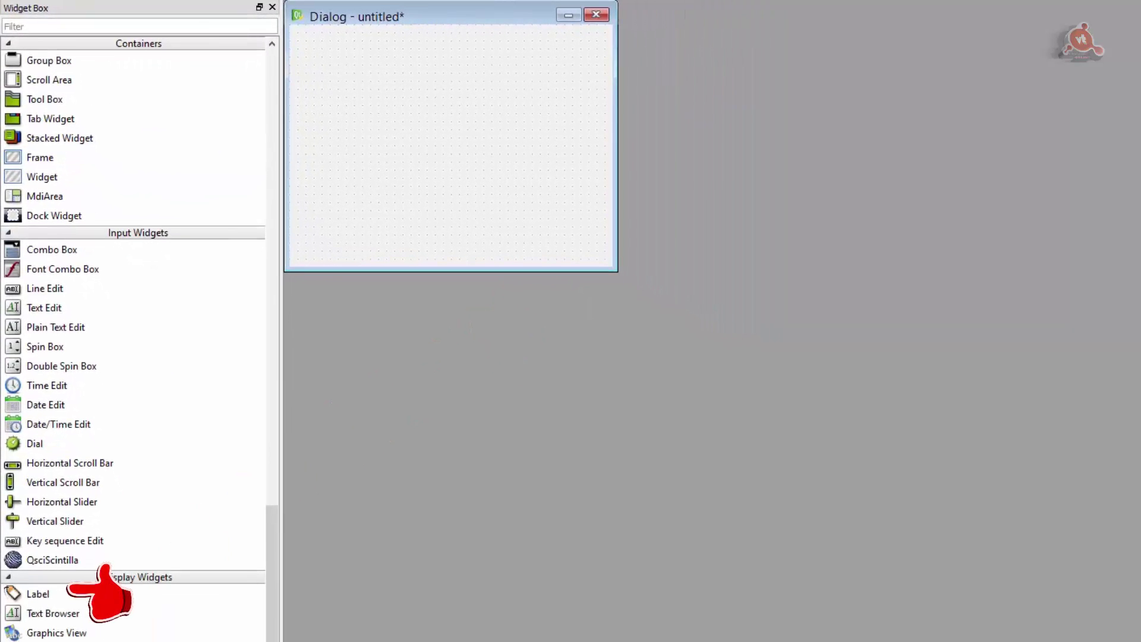
{"action": "mouse_move", "coordinate": [34, 597]}
{"action": "left_mouse_down"}
{"action": "mouse_move", "coordinate": [267, 611]}
{"action": "mouse_move", "coordinate": [416, 182]}
{"action": "mouse_move", "coordinate": [377, 100]}
{"action": "left_mouse_up"}
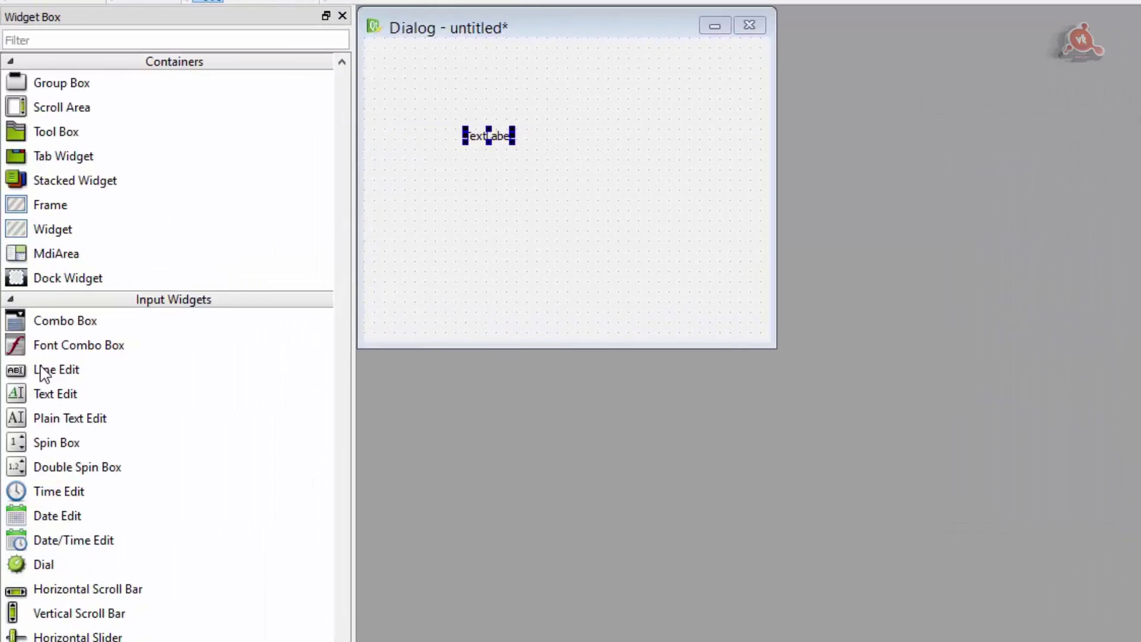
- Add a Line Edit at about (200, 160) and a Push Button at about (150, 220) to the dialog
{"action": "left_click", "coordinate": [42, 372]}
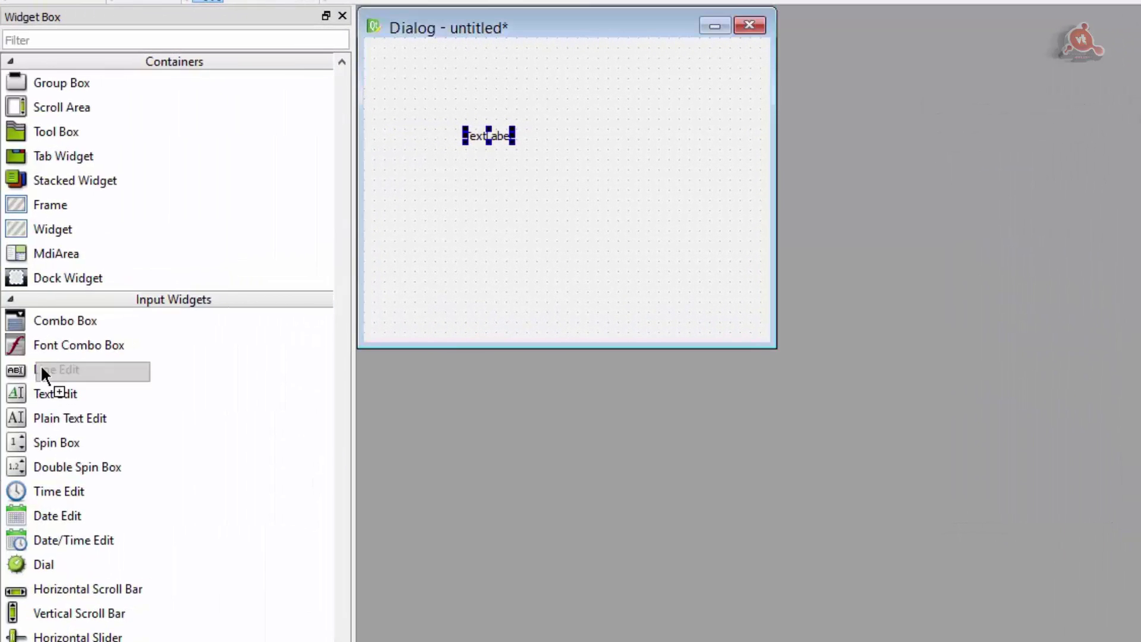
{"action": "mouse_move", "coordinate": [21, 371]}
{"action": "left_mouse_down"}
{"action": "mouse_move", "coordinate": [331, 300]}
{"action": "mouse_move", "coordinate": [380, 259]}
{"action": "mouse_move", "coordinate": [573, 205]}
{"action": "left_mouse_up"}
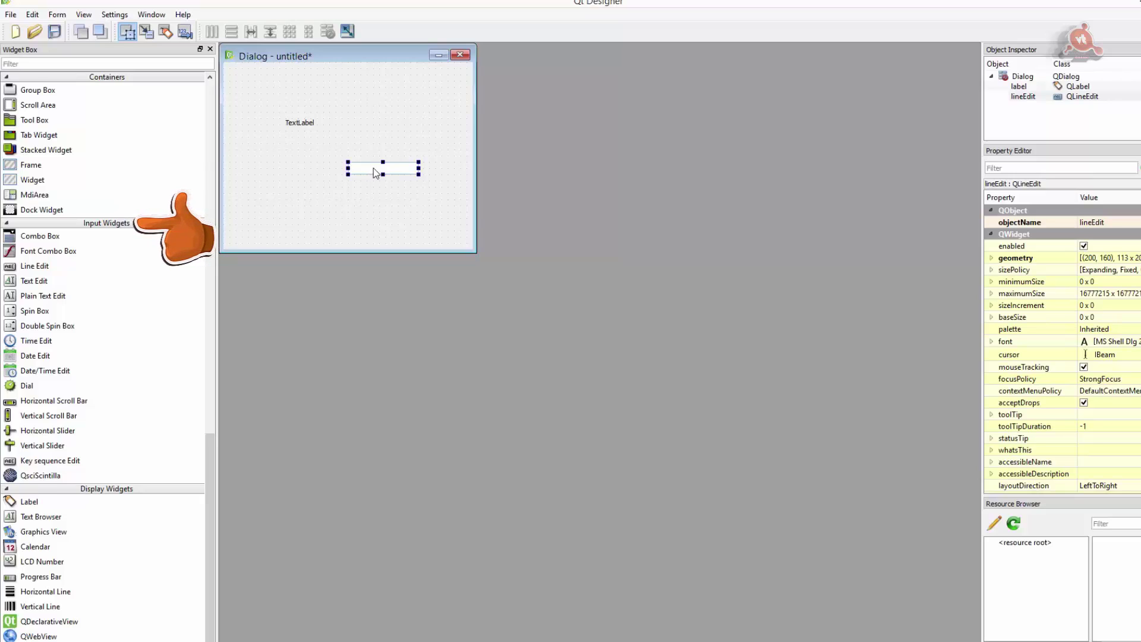
{"action": "scroll", "coordinate": [213, 427], "scroll_direction": "up", "scroll_amount": 5}
{"action": "left_click_drag", "start_coordinate": [217, 417], "coordinate": [219, 294]}
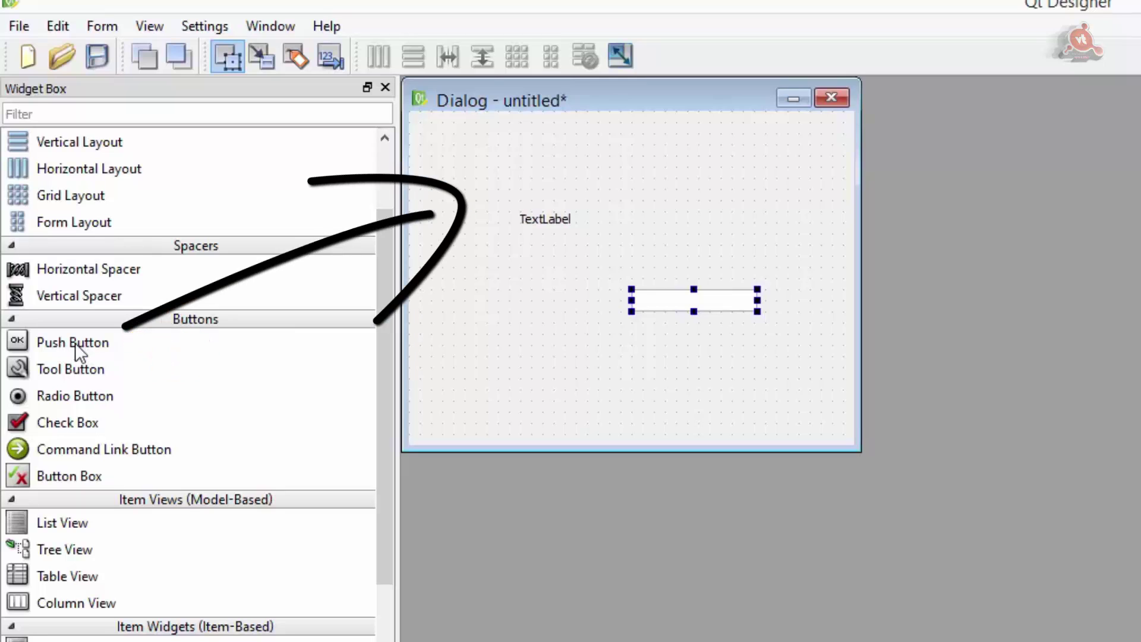
{"action": "left_click_drag", "start_coordinate": [75, 342], "coordinate": [586, 369]}
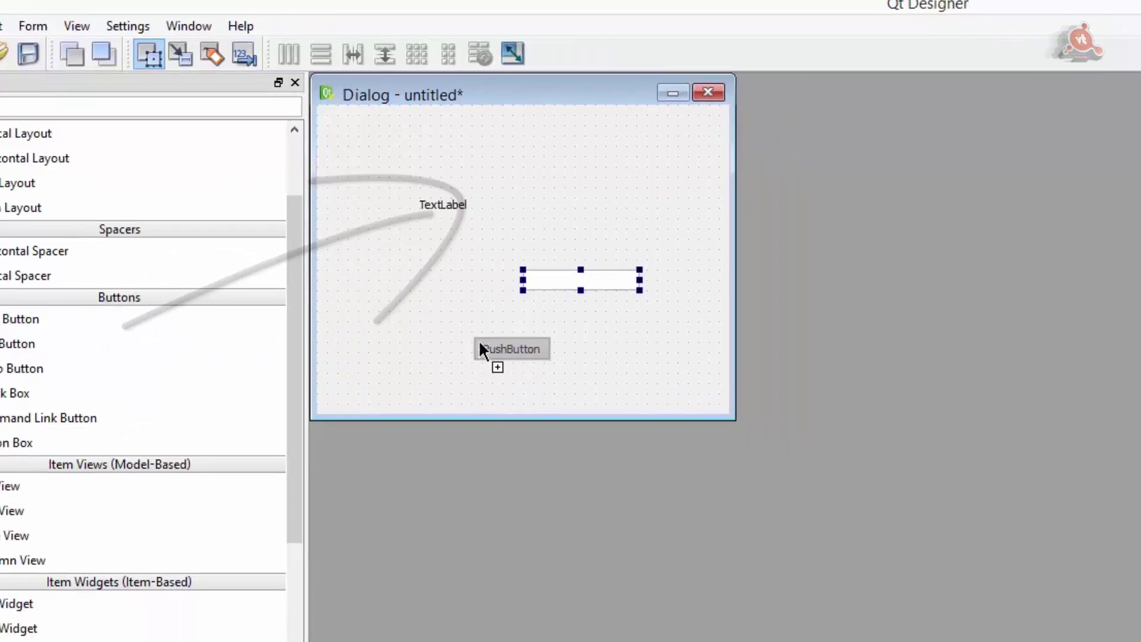
{"action": "left_click_drag", "start_coordinate": [480, 347], "coordinate": [480, 348]}
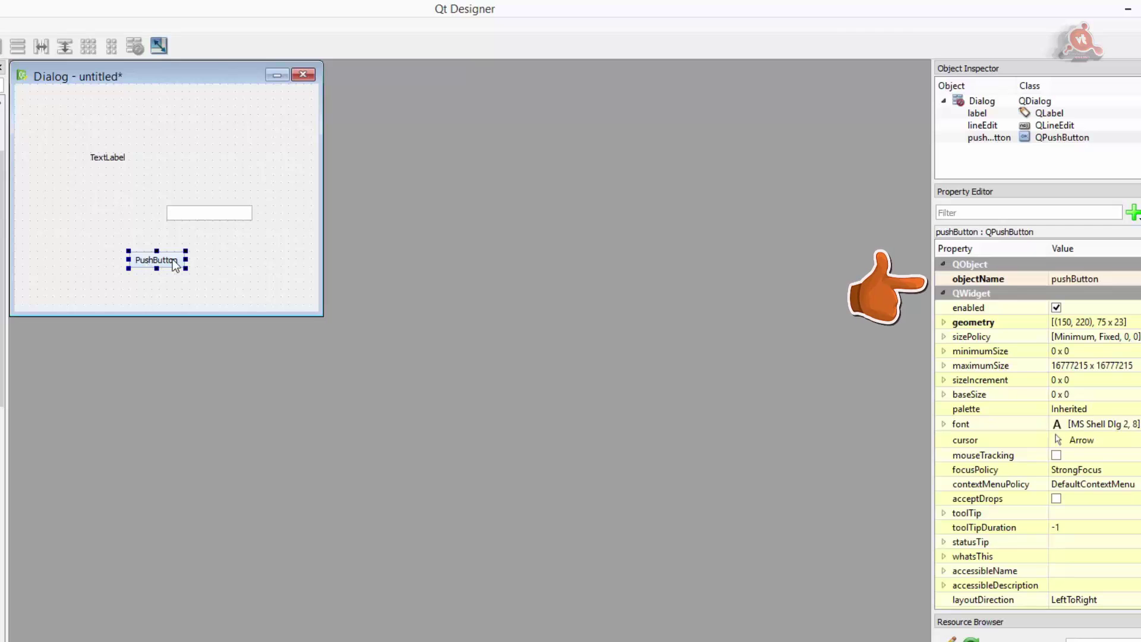
- Move the label to about (90, 120), place the line edit beside it and the push button just beneath them
{"action": "left_click", "coordinate": [106, 158]}
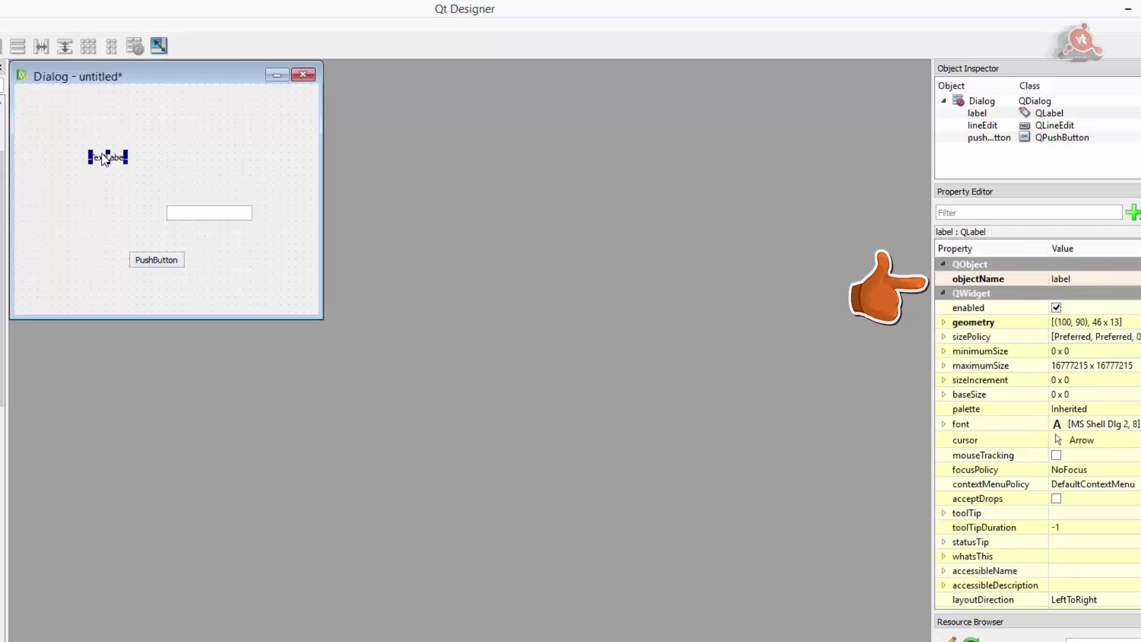
{"action": "left_click_drag", "start_coordinate": [102, 156], "coordinate": [79, 163]}
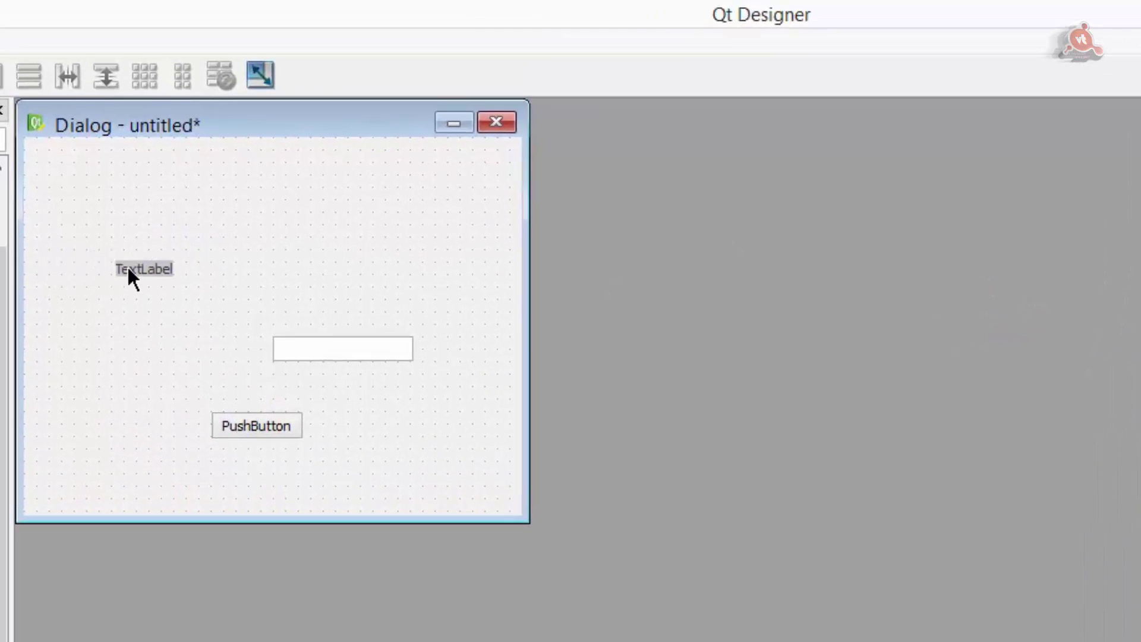
{"action": "left_click_drag", "start_coordinate": [128, 268], "coordinate": [147, 292]}
{"action": "left_click", "coordinate": [355, 349]}
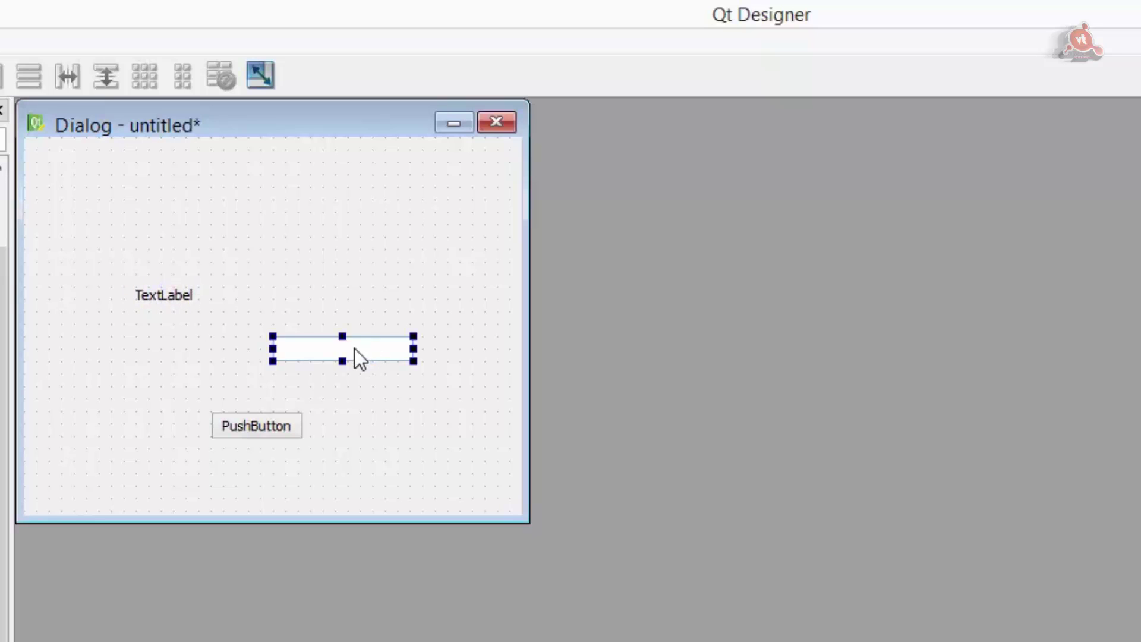
{"action": "left_click_drag", "start_coordinate": [354, 350], "coordinate": [296, 297]}
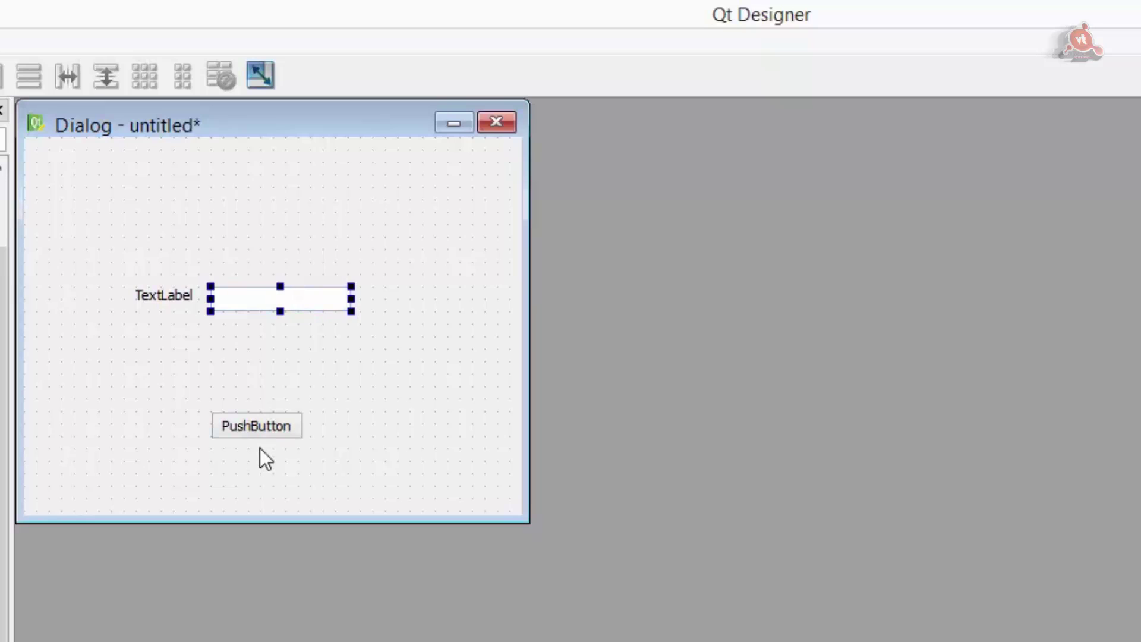
{"action": "left_click_drag", "start_coordinate": [262, 437], "coordinate": [204, 364]}
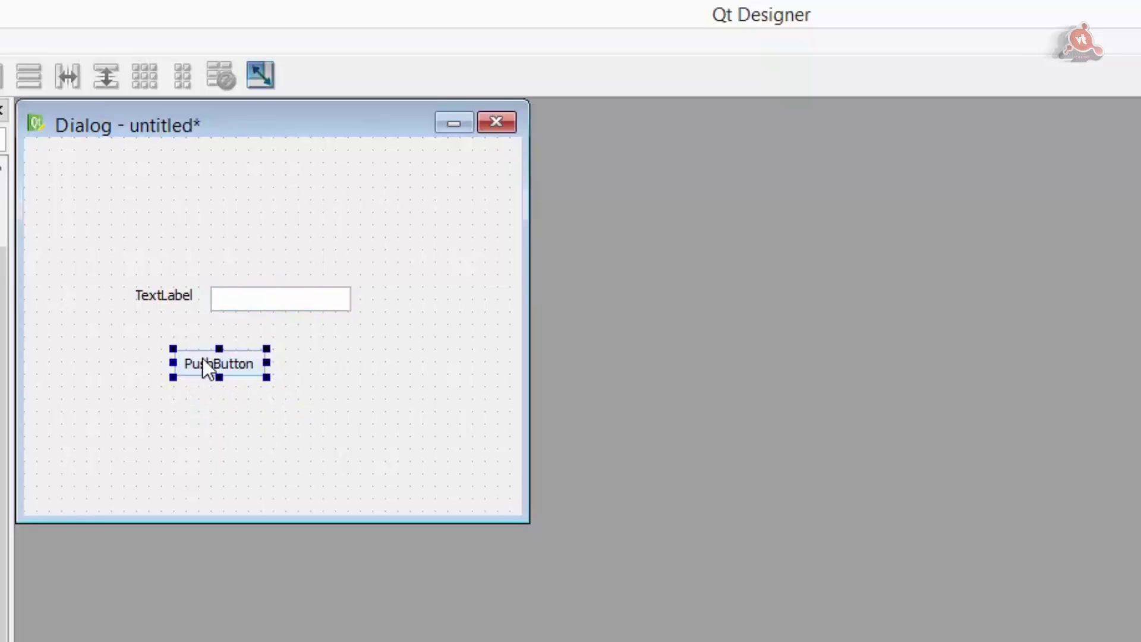
- Set the label's text to "Escribe un Texto" and widen the label leftward to fit the whole text
{"action": "left_click", "coordinate": [157, 294]}
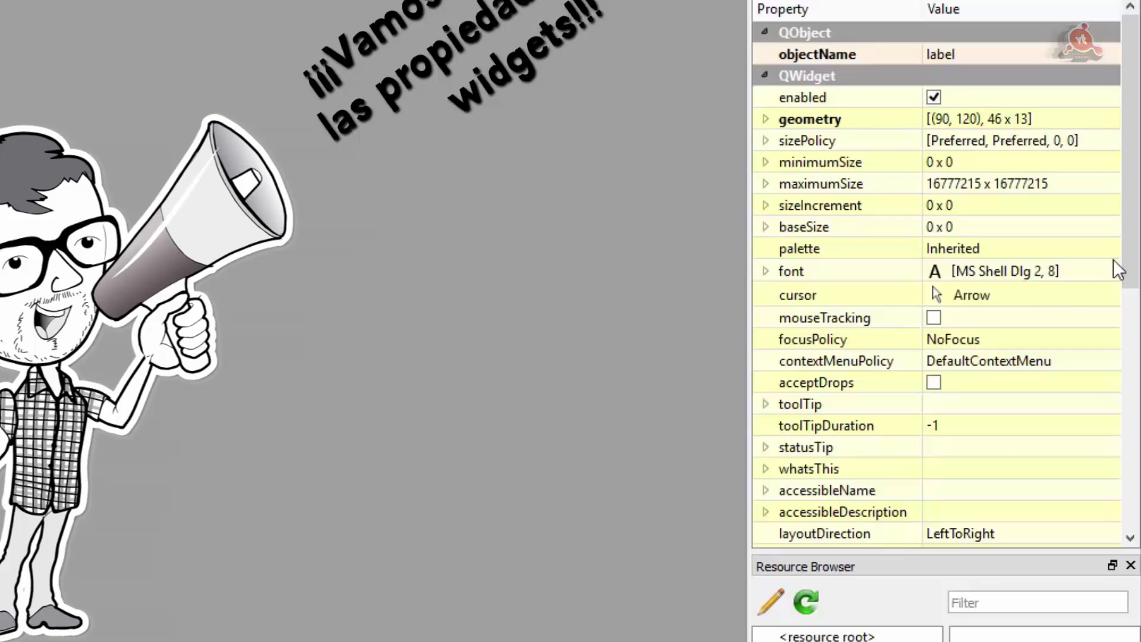
{"action": "left_click_drag", "start_coordinate": [1134, 381], "coordinate": [1132, 537]}
{"action": "left_click", "coordinate": [975, 315]}
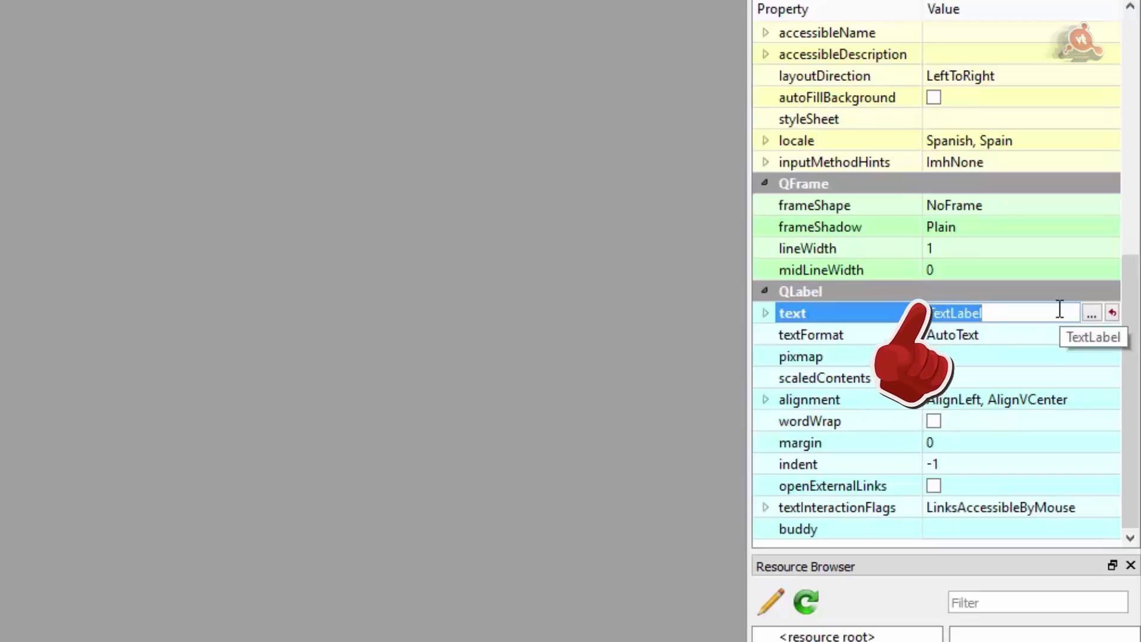
{"action": "type", "text": "Escribe"}
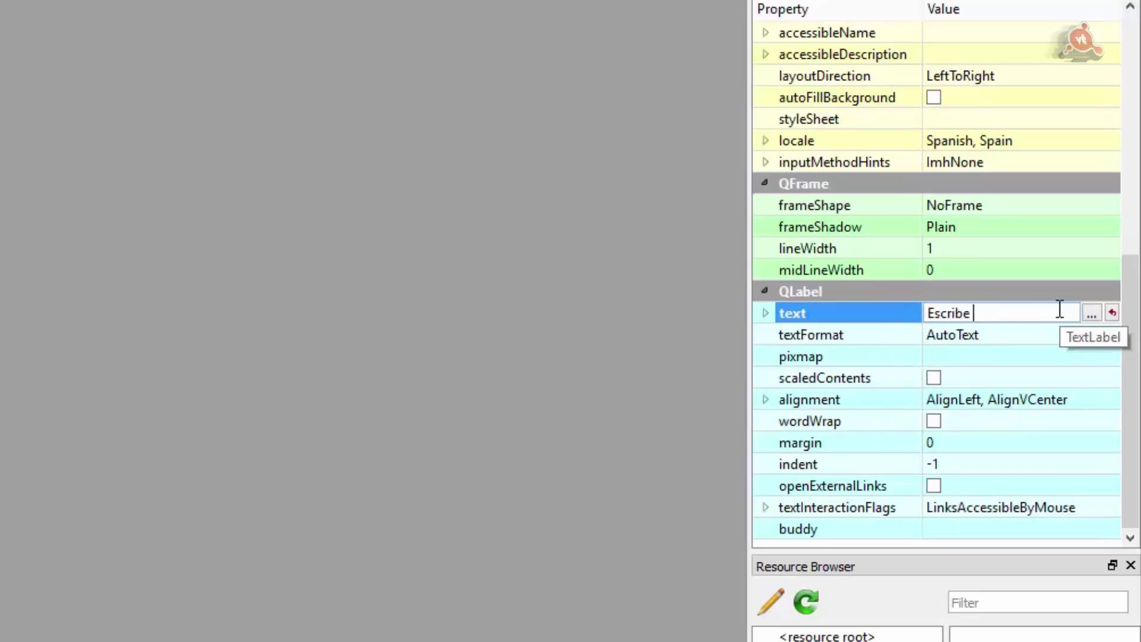
{"action": "type", "text": " un Texto"}
{"action": "key", "text": "Return"}
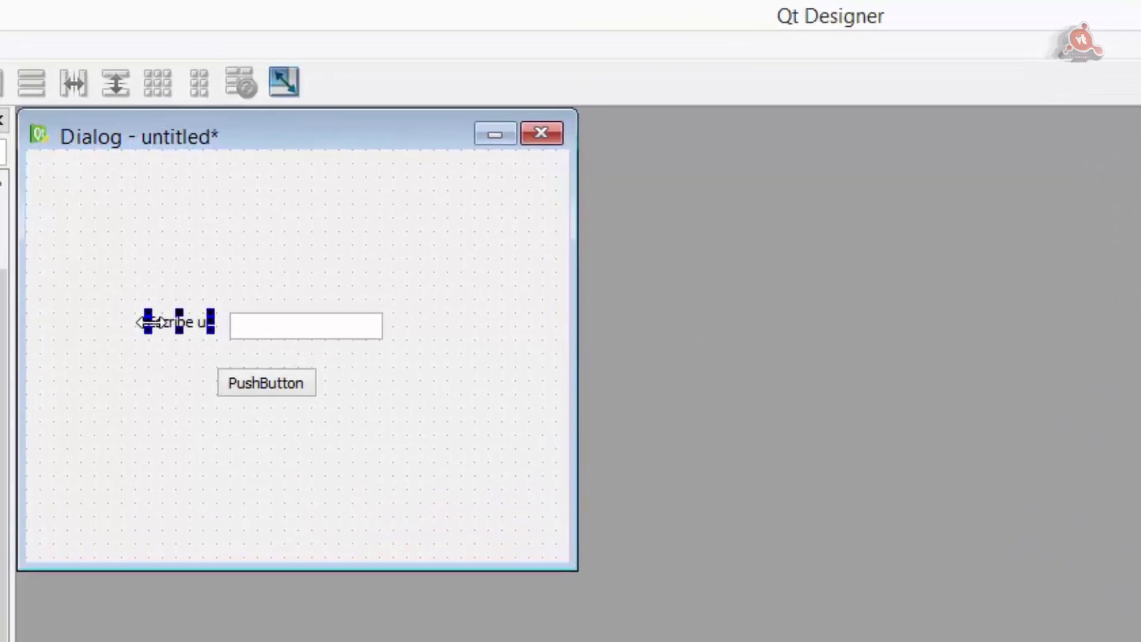
{"action": "left_click_drag", "start_coordinate": [143, 344], "coordinate": [108, 340]}
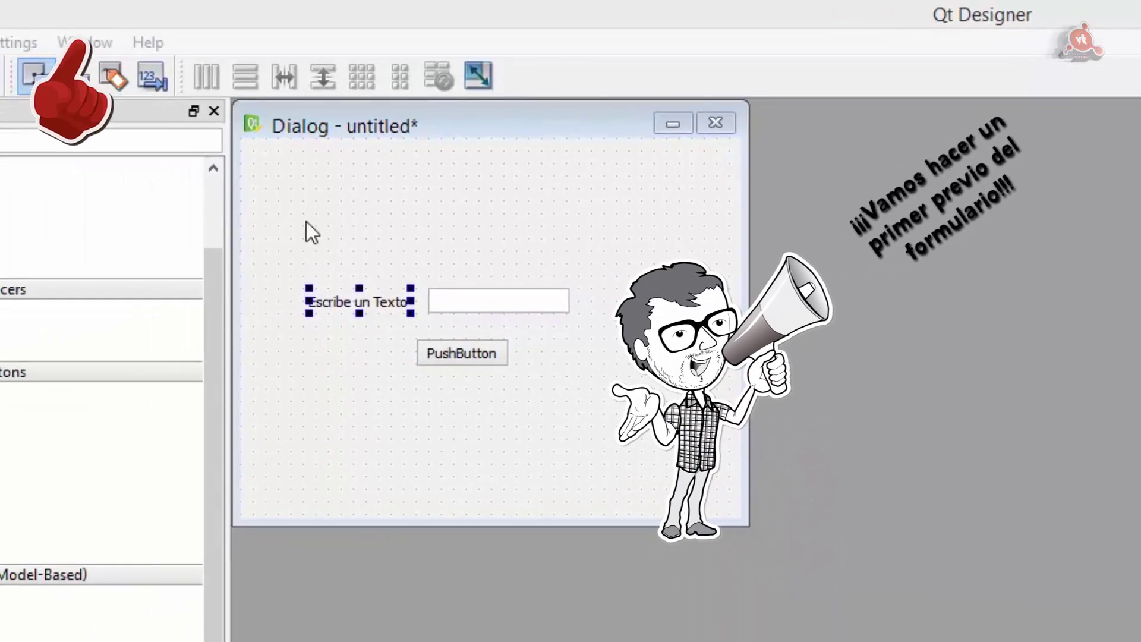
- Preview the dialog form and close the preview
{"action": "left_click", "coordinate": [60, 15]}
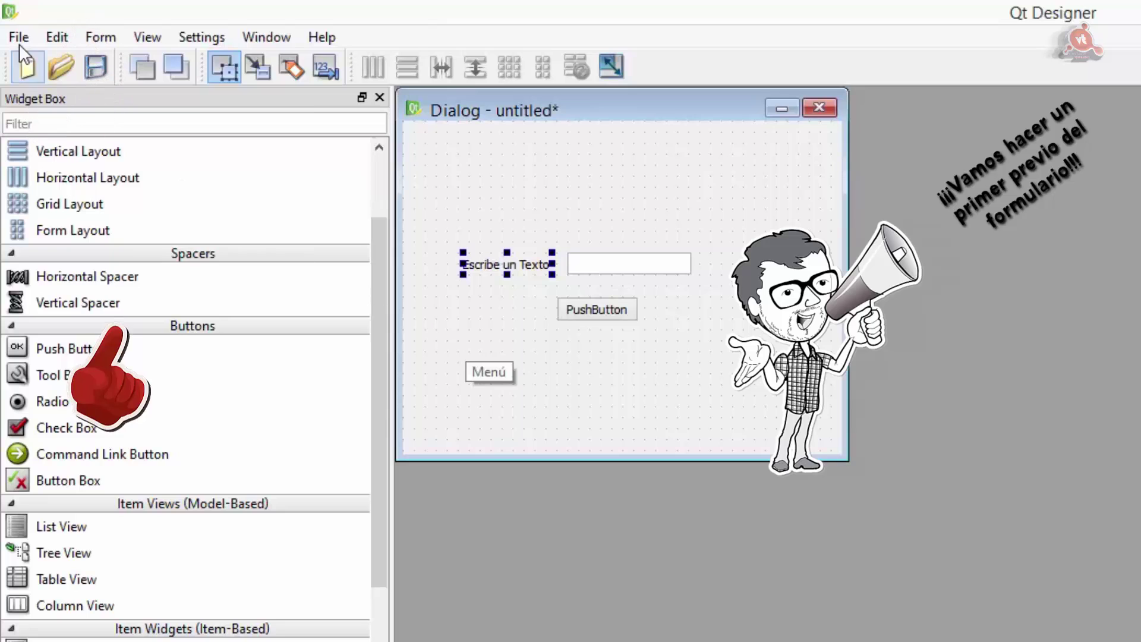
{"action": "left_click", "coordinate": [98, 36]}
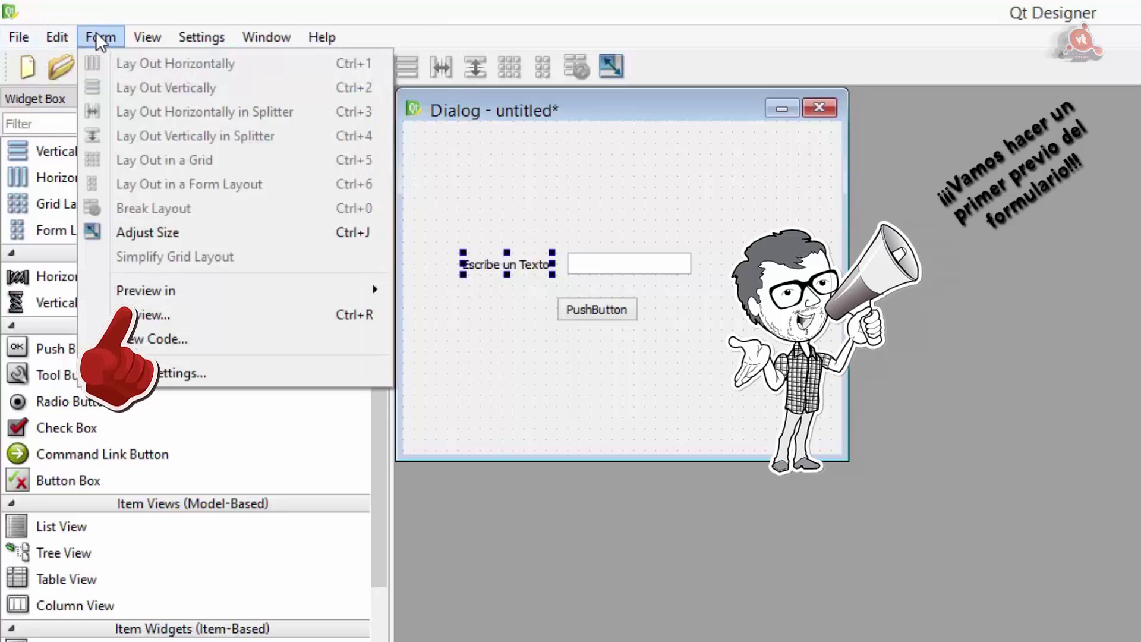
{"action": "left_click", "coordinate": [176, 314]}
{"action": "left_click", "coordinate": [835, 149]}
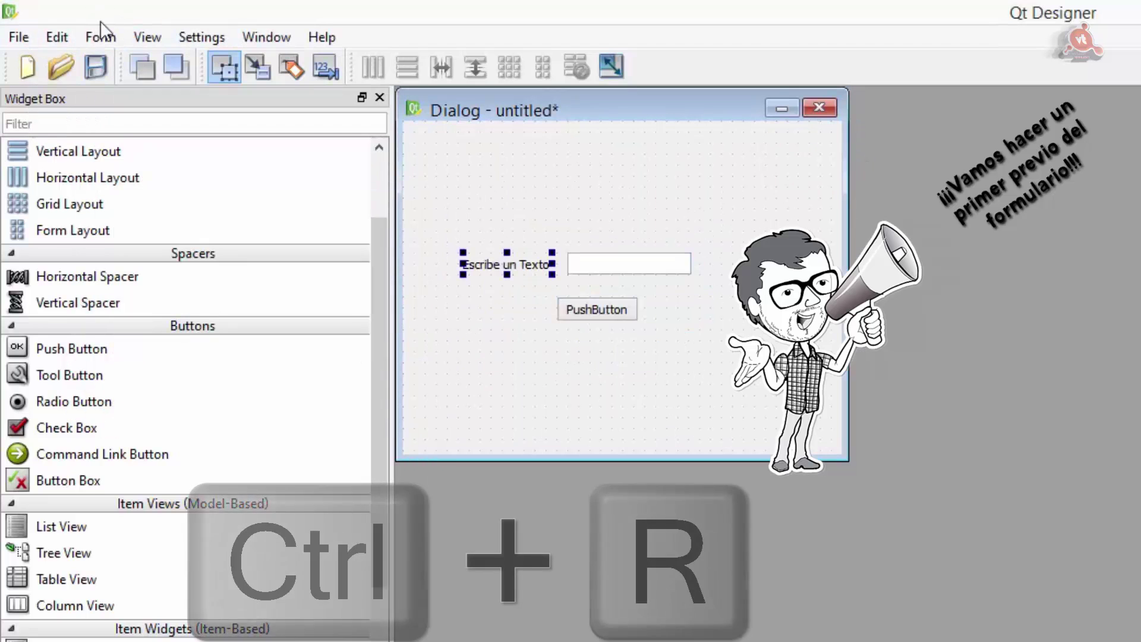
{"action": "left_click", "coordinate": [101, 36]}
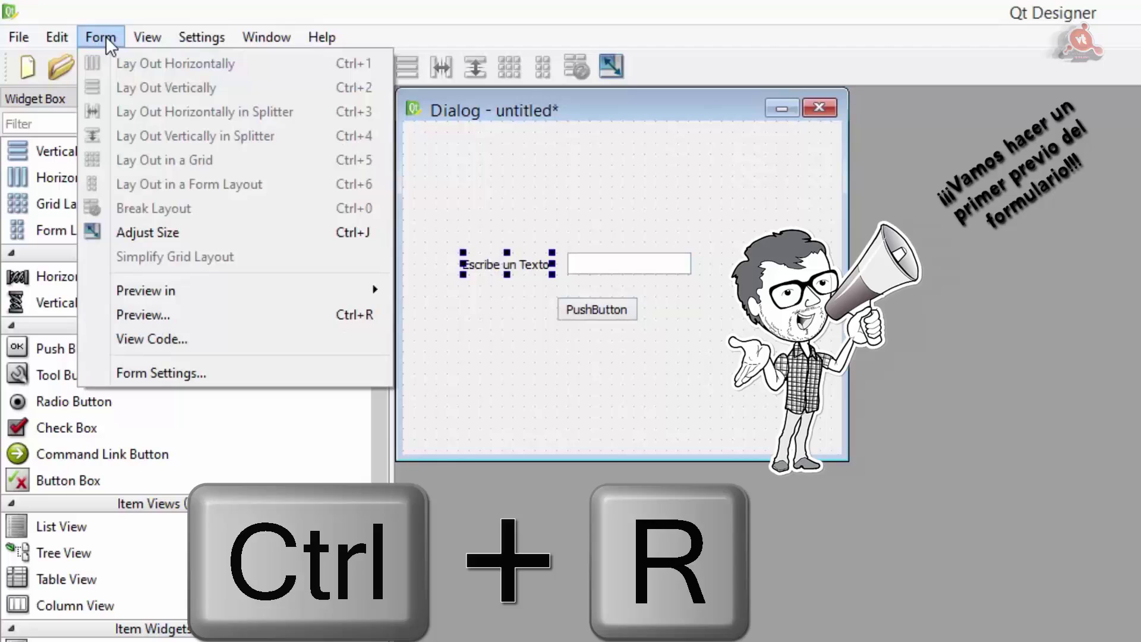
{"action": "left_click", "coordinate": [359, 319]}
{"action": "key", "text": "Escape"}
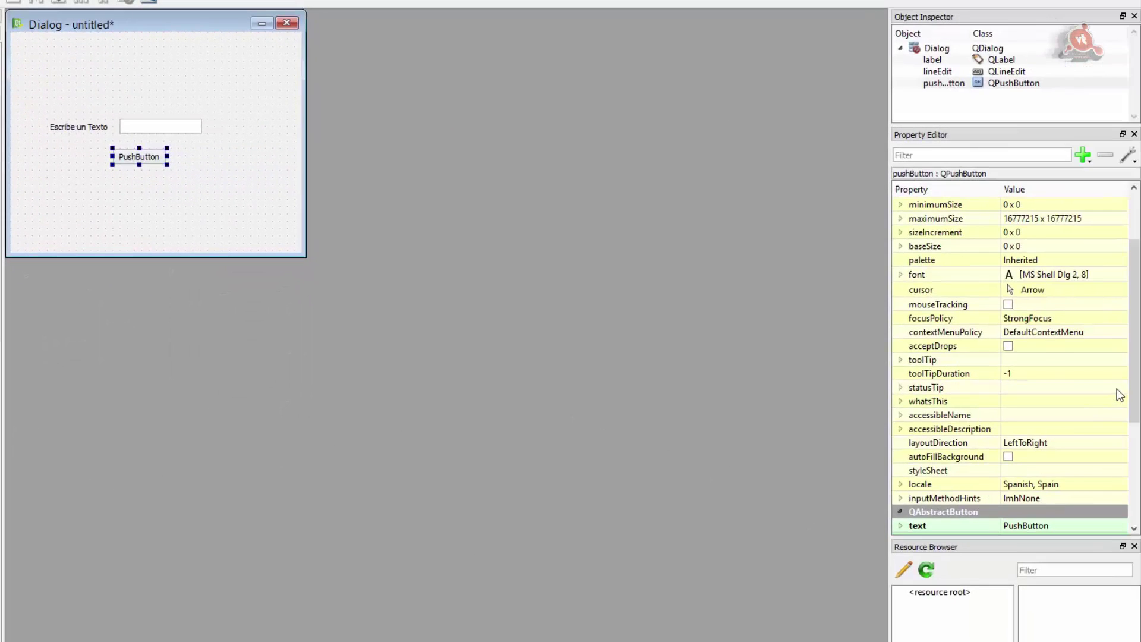
- Set the push button's text to "LImpiar"
{"action": "scroll", "coordinate": [1008, 244], "scroll_direction": "down", "scroll_amount": 4}
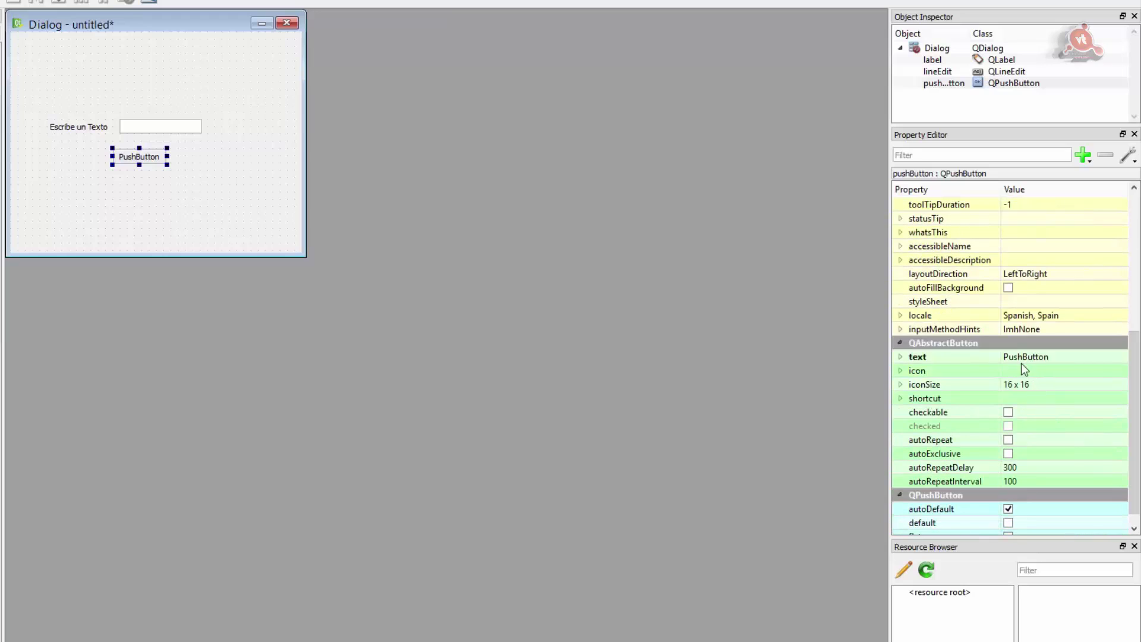
{"action": "left_click", "coordinate": [1021, 358]}
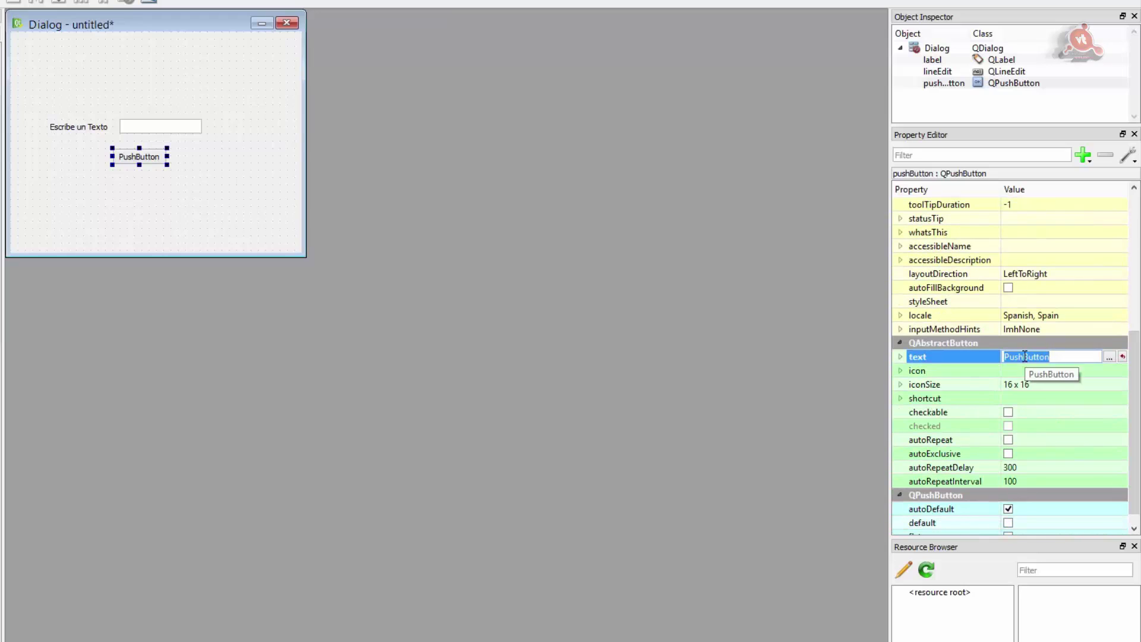
{"action": "type", "text": "LImpiar"}
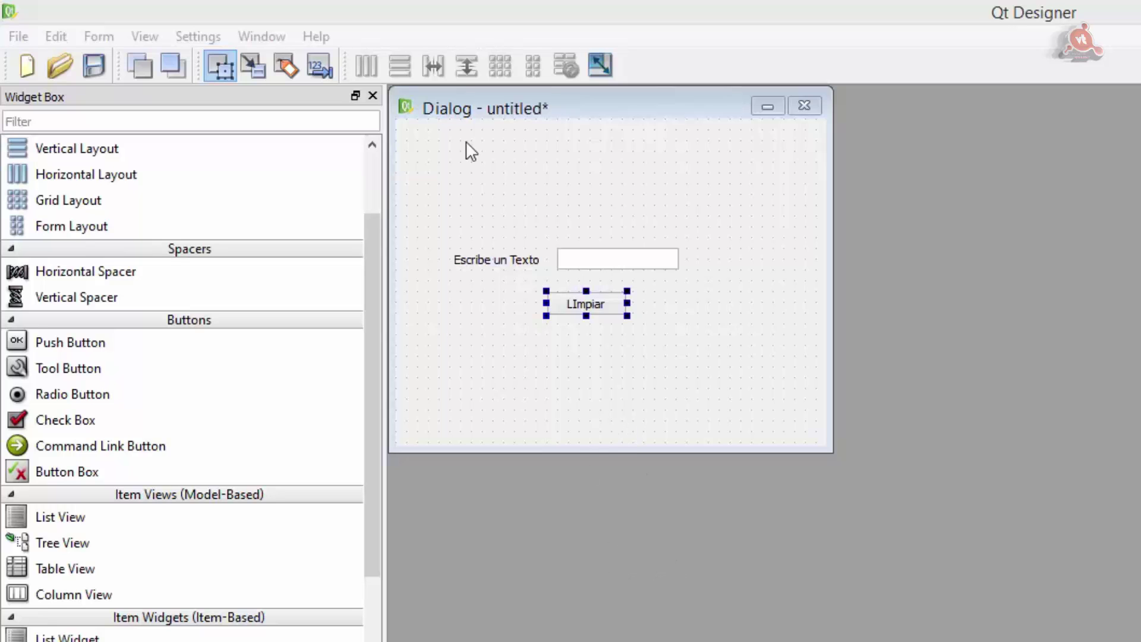
- Preview the dialog form, enter "ddddddddd" in its line edit and select the entered text
{"action": "left_click", "coordinate": [99, 37]}
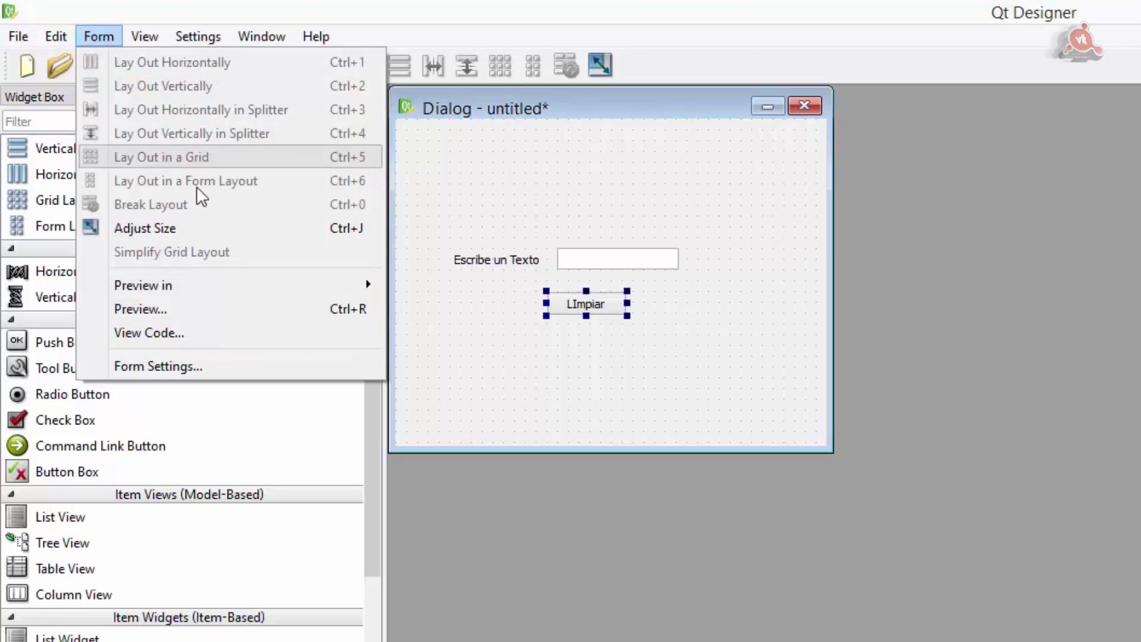
{"action": "left_click", "coordinate": [181, 310]}
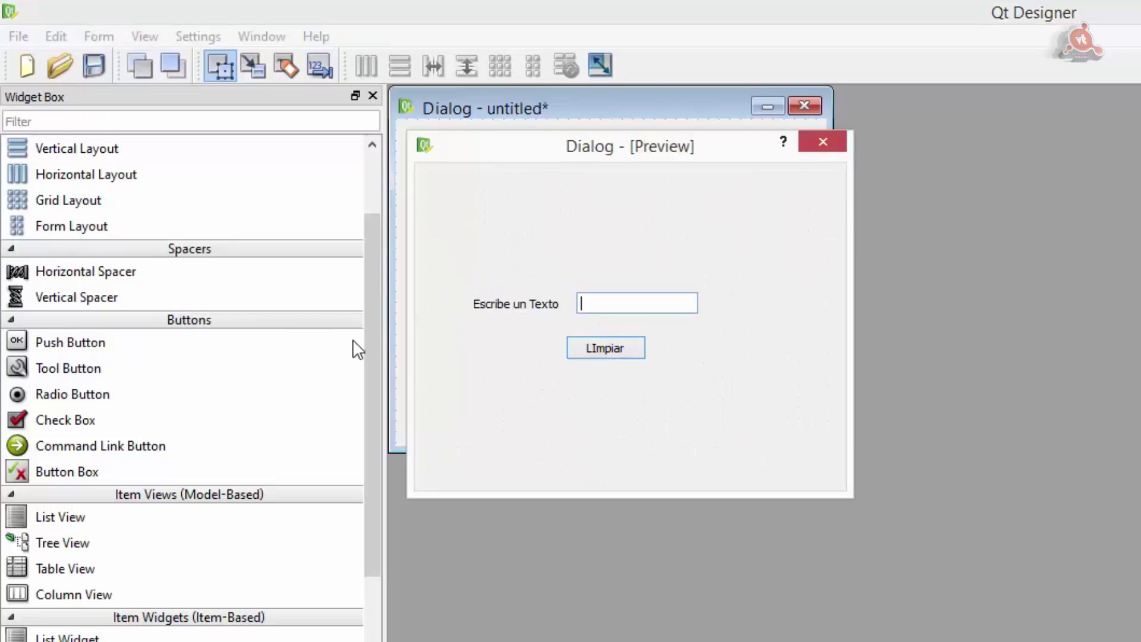
{"action": "type", "text": "dddddd"}
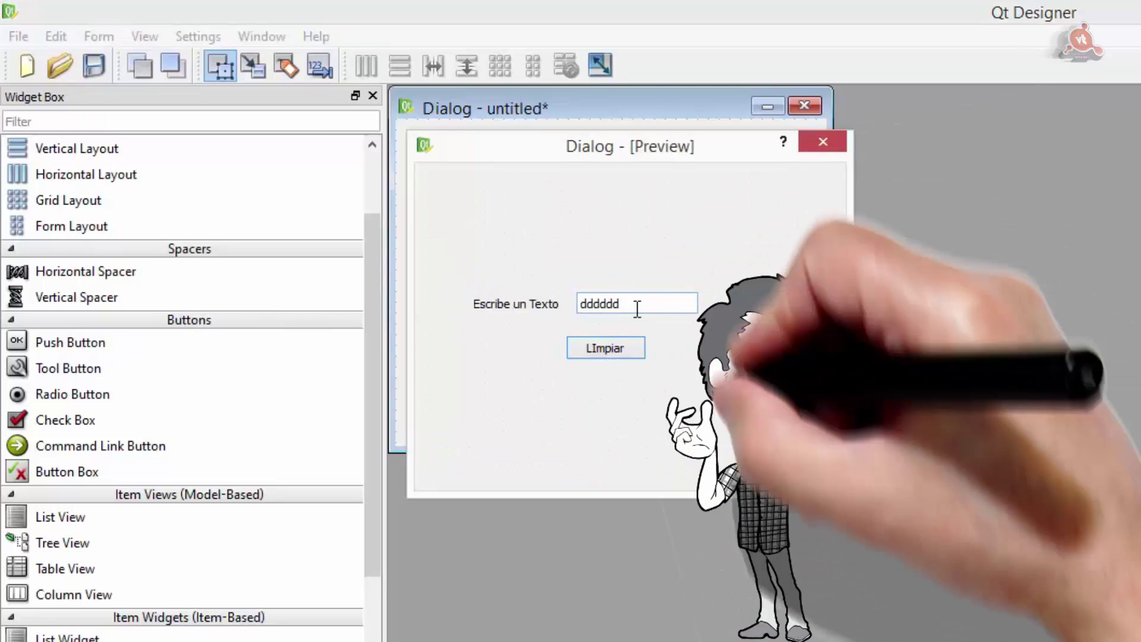
{"action": "type", "text": "ddd"}
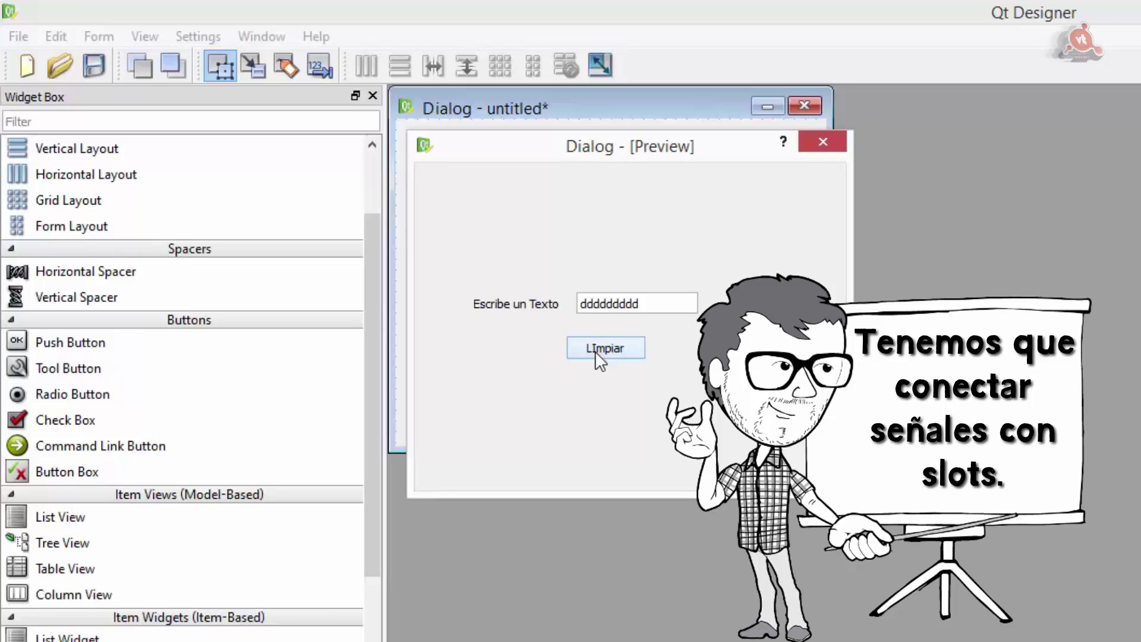
{"action": "left_click_drag", "start_coordinate": [637, 302], "coordinate": [546, 296]}
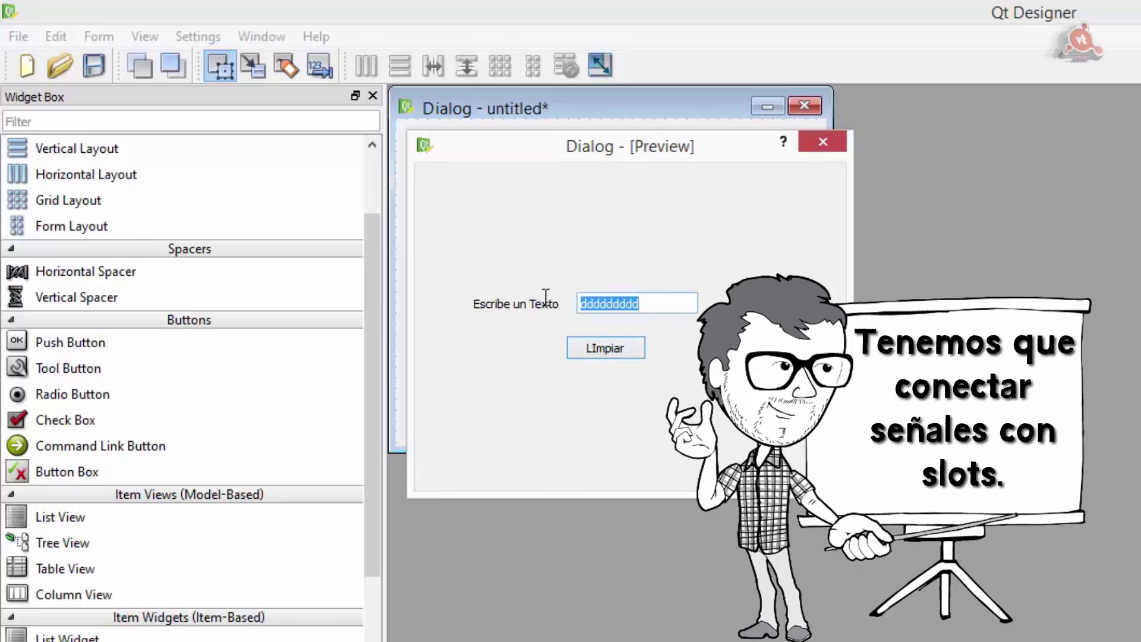